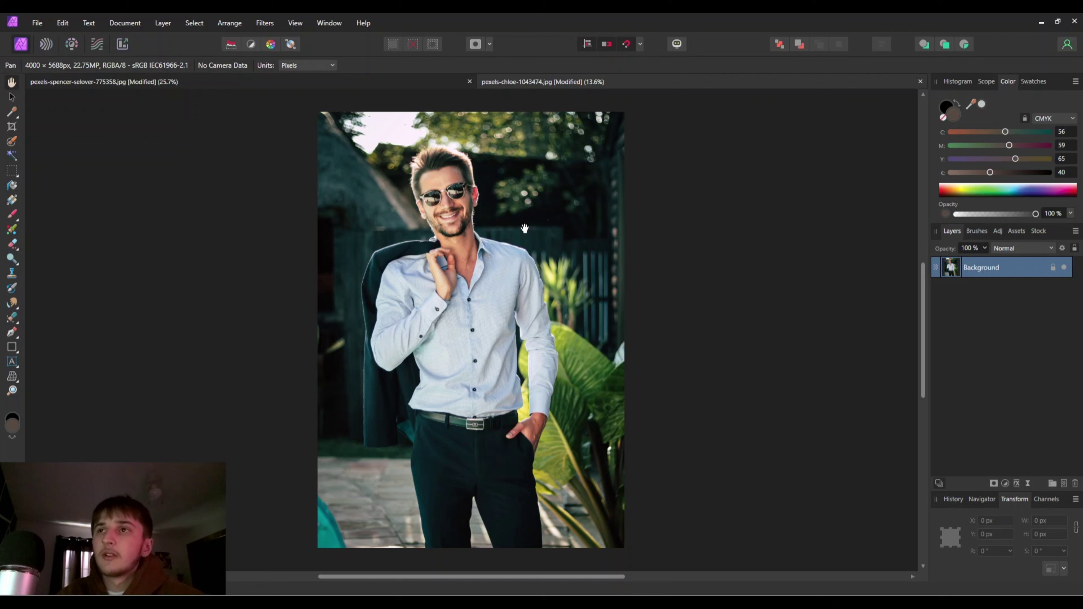
Step: Create a 3-colour palette from the pexels-chloe-1043474 reference photo using Create Palette from Image
click(399, 83)
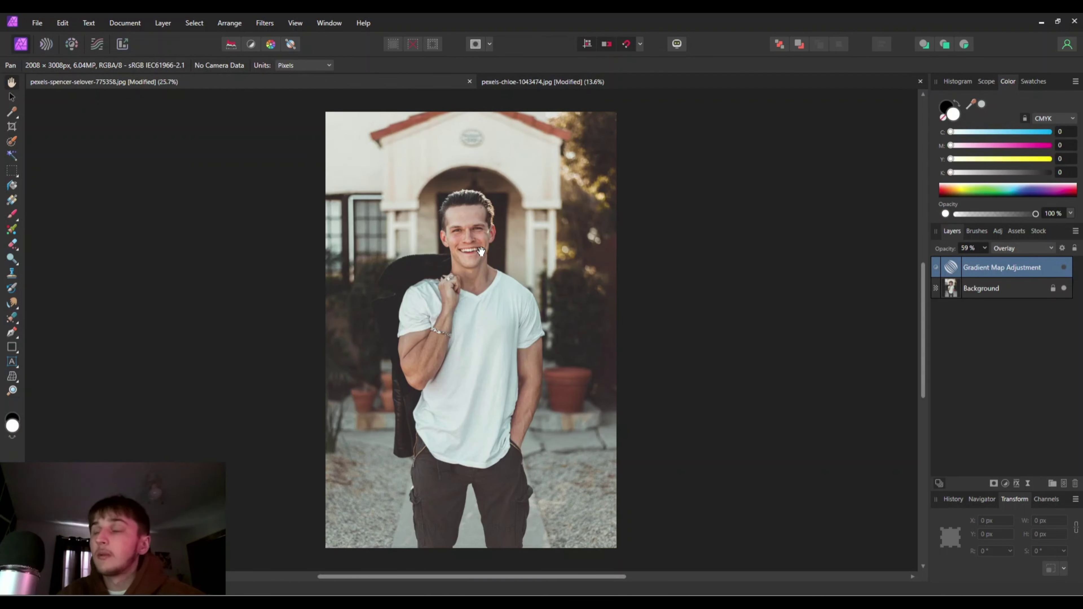
click(1033, 81)
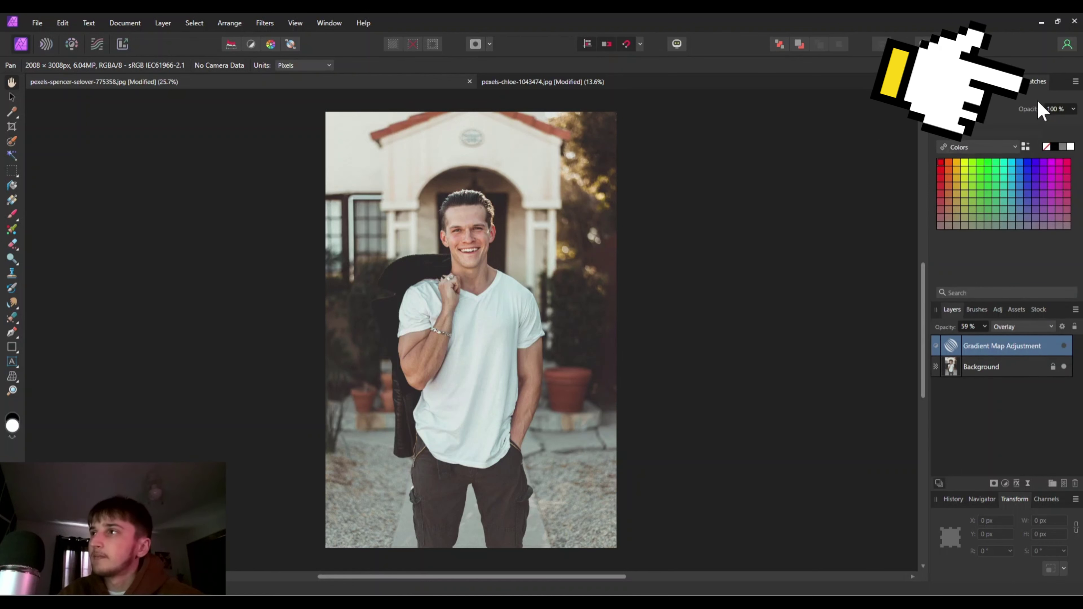
click(1075, 81)
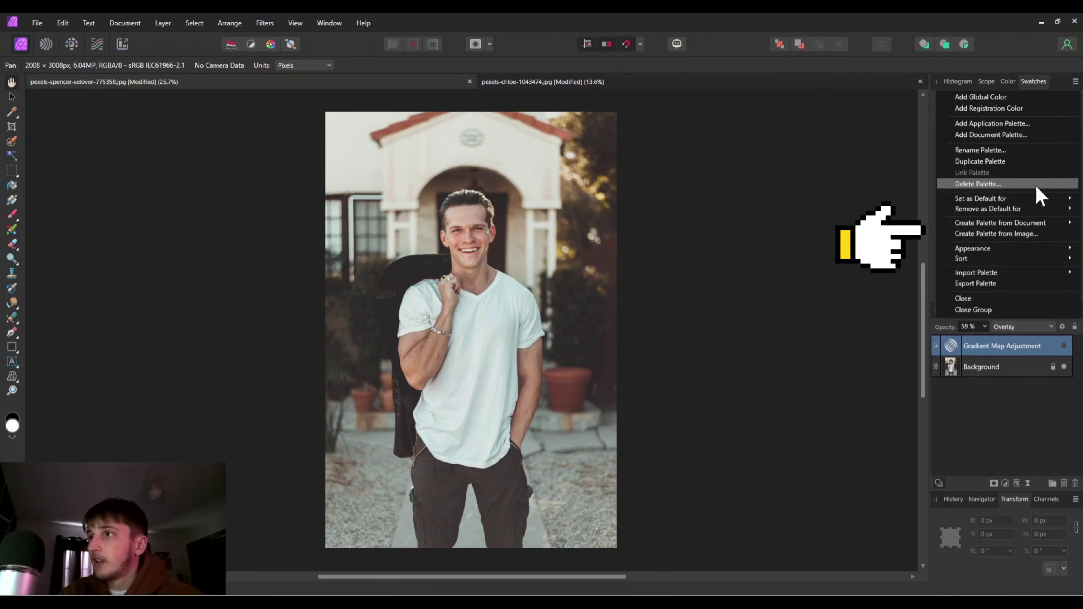
click(1032, 234)
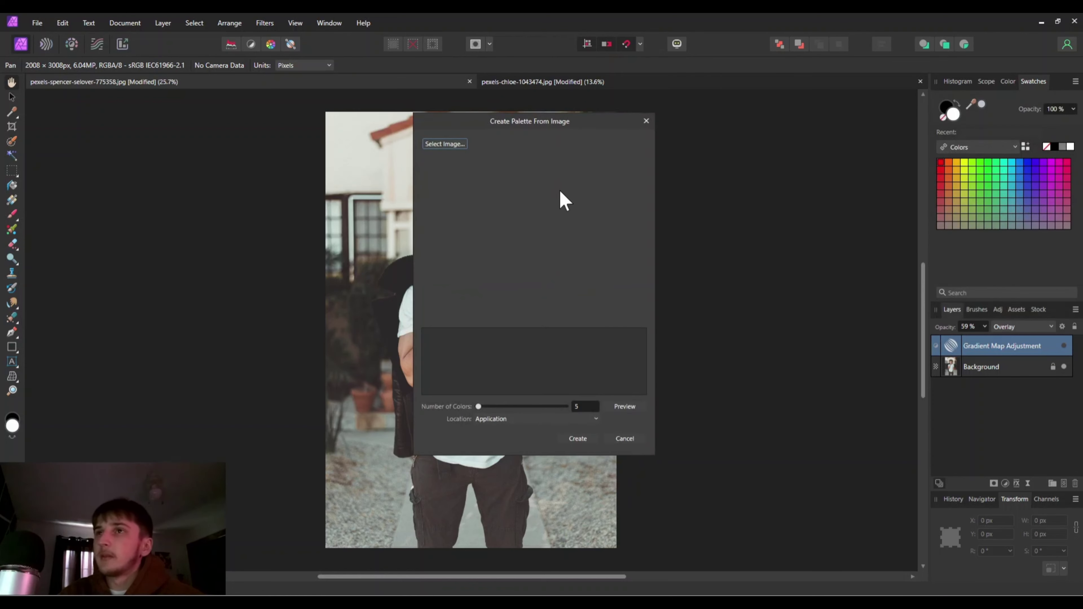
click(464, 145)
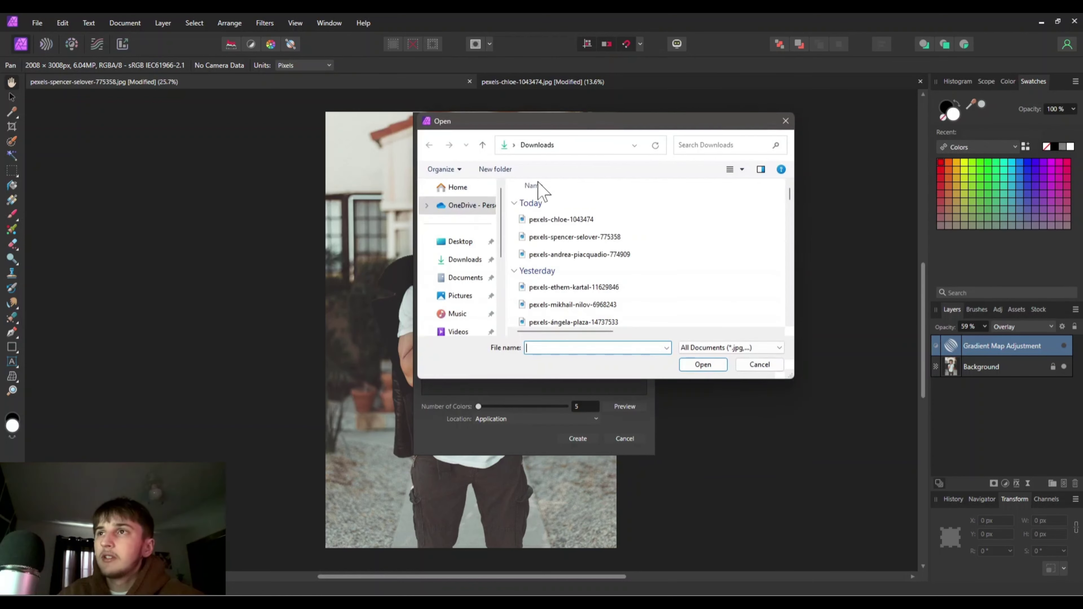
double_click(563, 220)
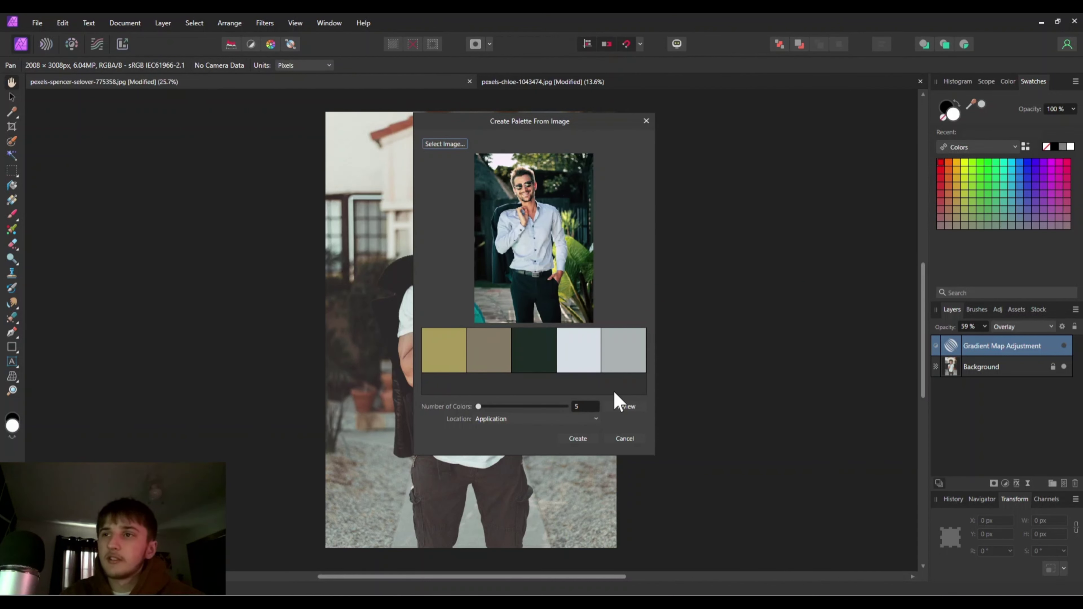
click(584, 407)
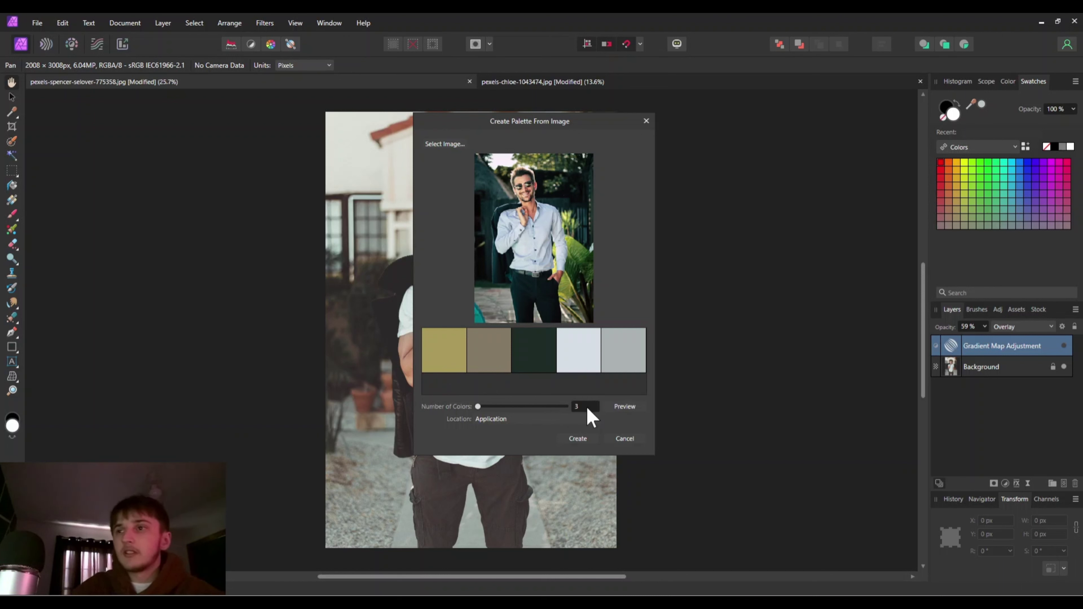
text(3)
click(625, 408)
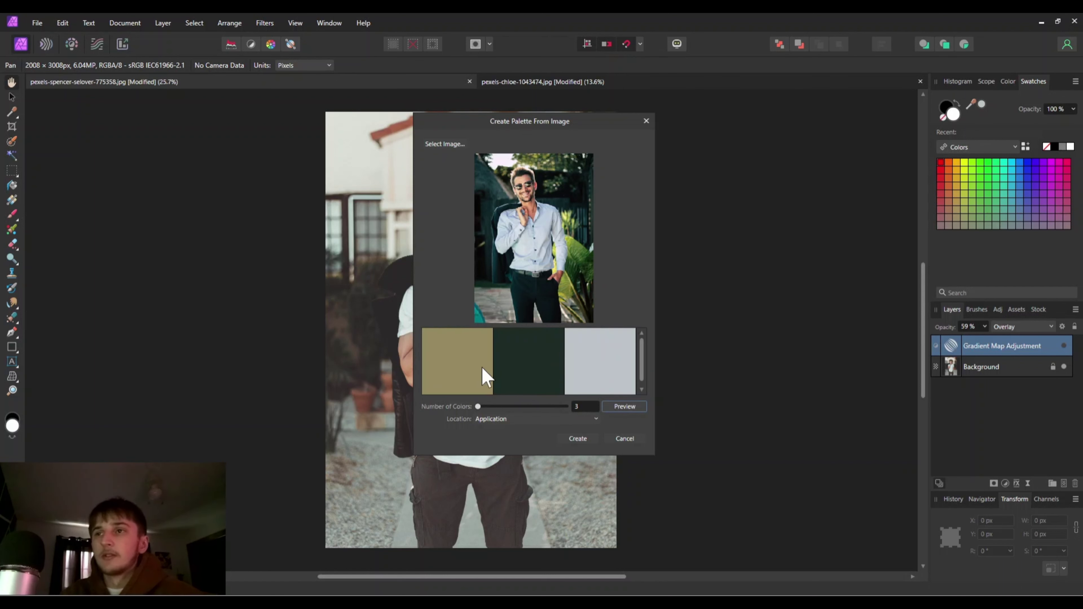
click(577, 439)
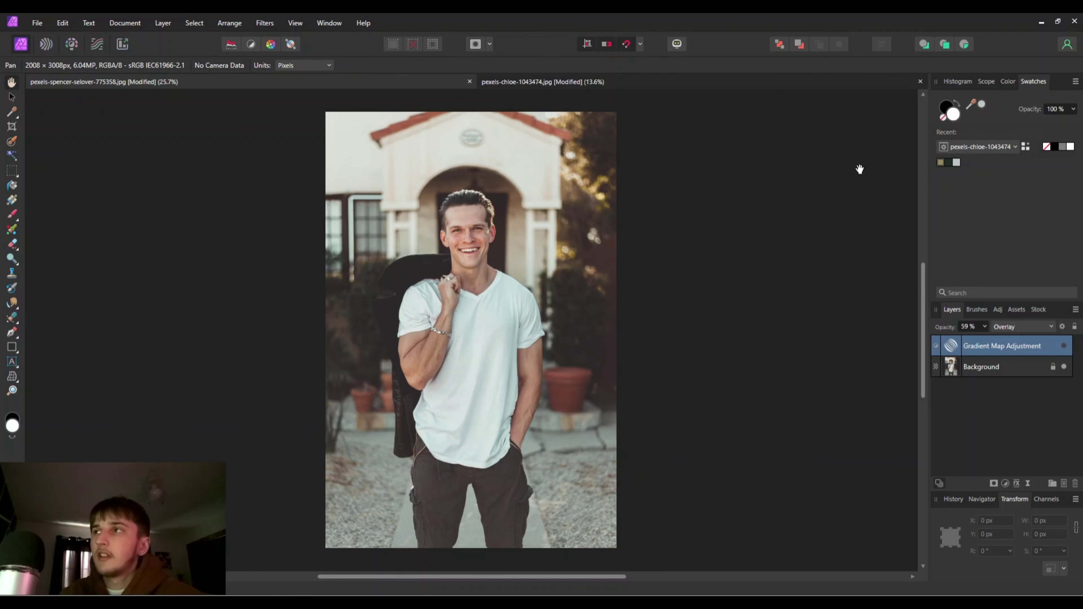
Step: Set the swatches appearance to Large to show the palette's colours at large size
click(1076, 83)
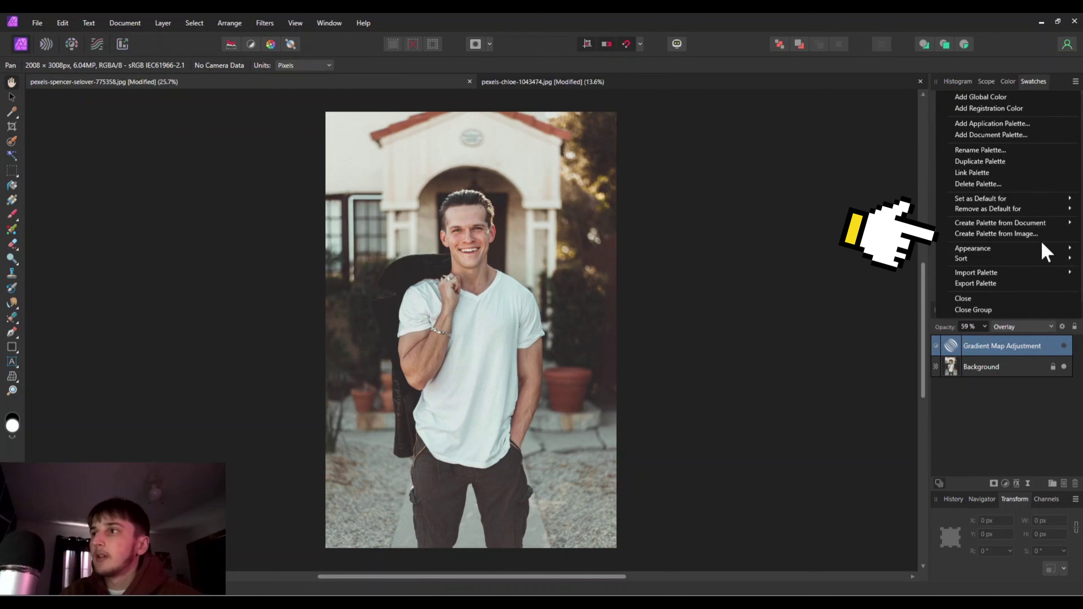
mouse_move(1042, 246)
click(911, 287)
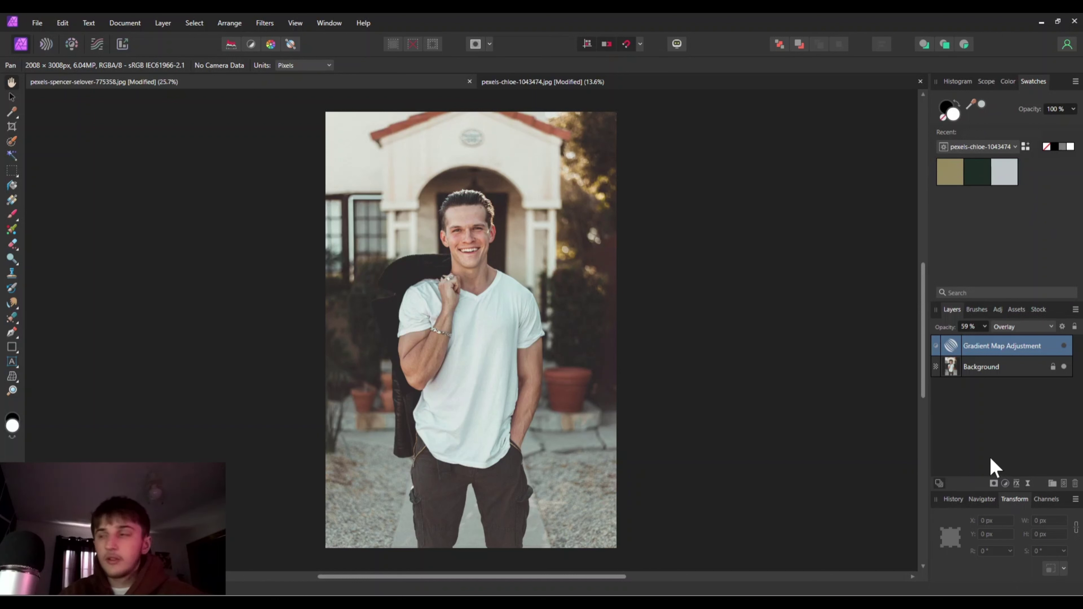
Step: Add a new Gradient Map adjustment and set its left stop to the palette's dark green
click(1005, 484)
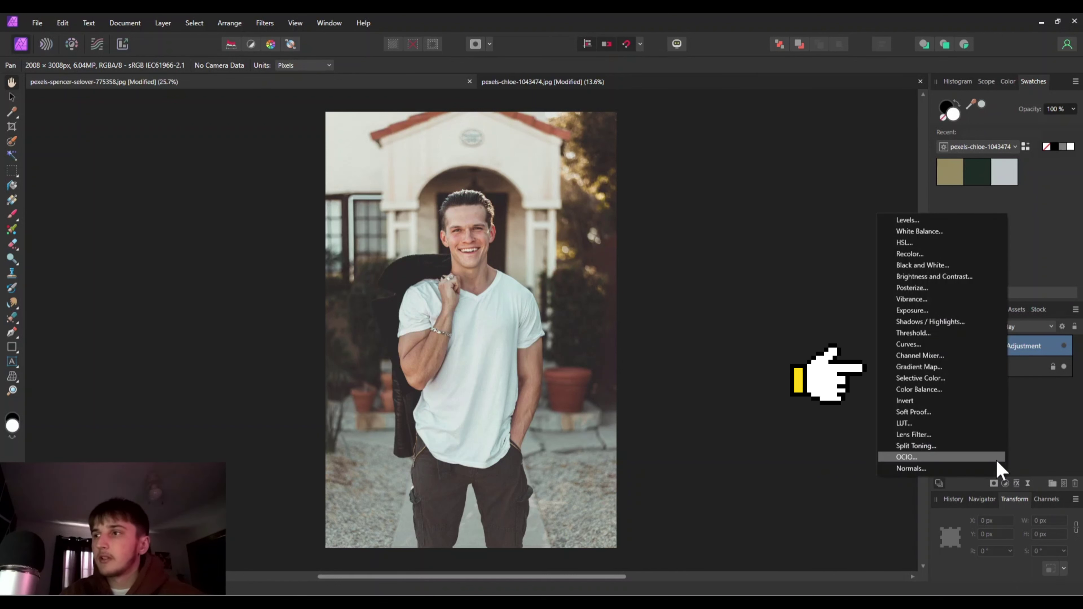
click(934, 367)
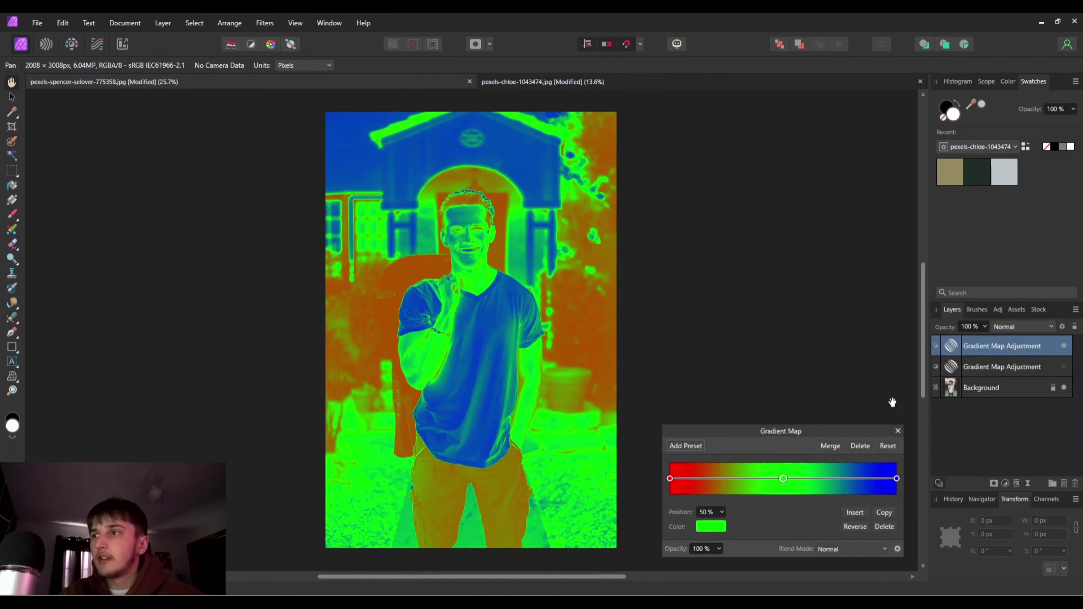
click(671, 480)
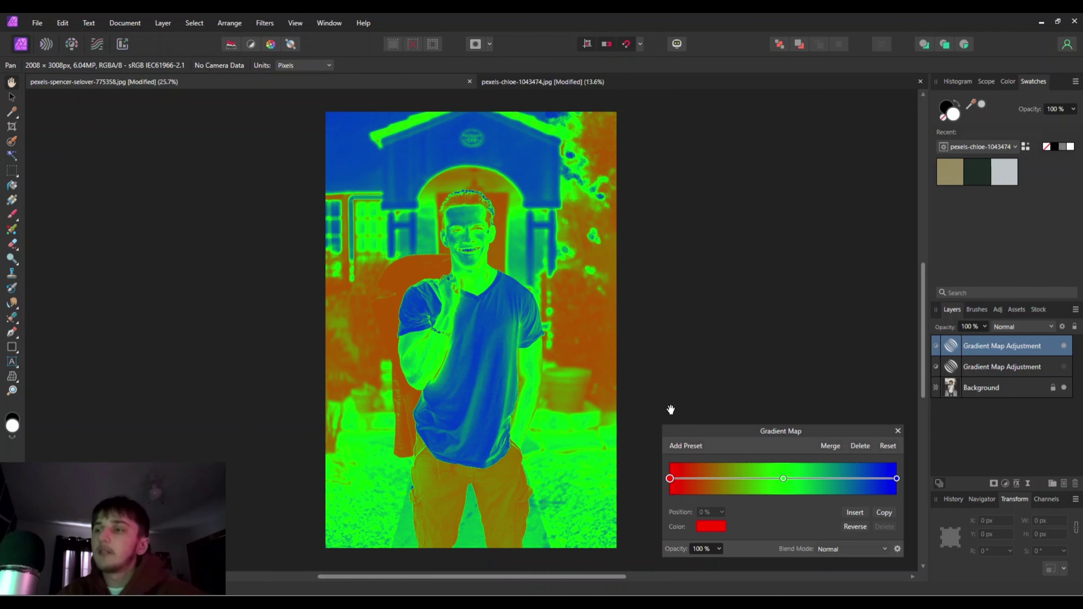
click(711, 528)
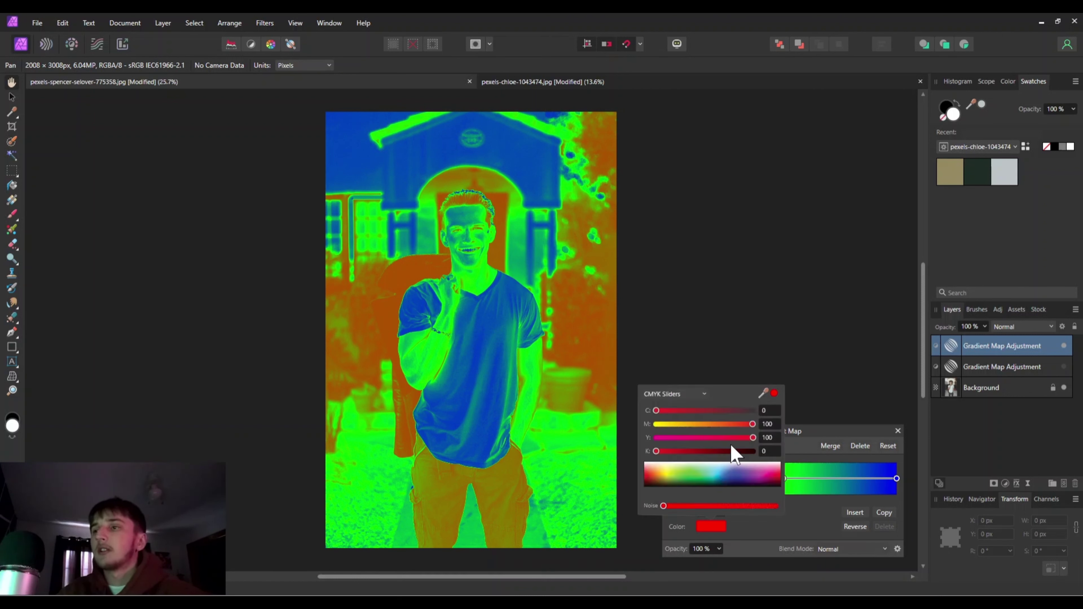
drag(762, 395, 977, 178)
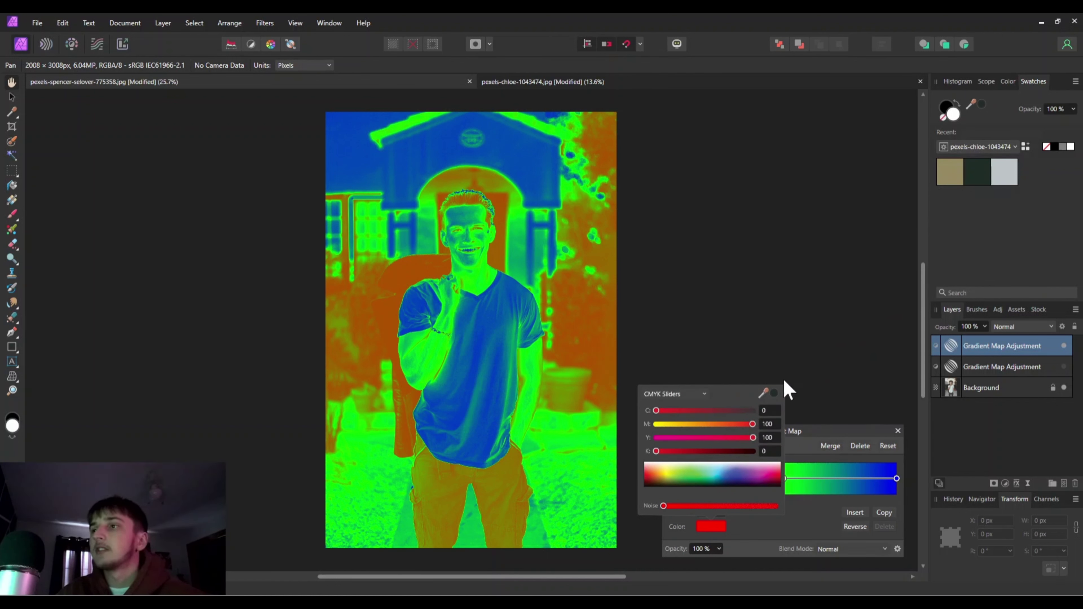
click(773, 398)
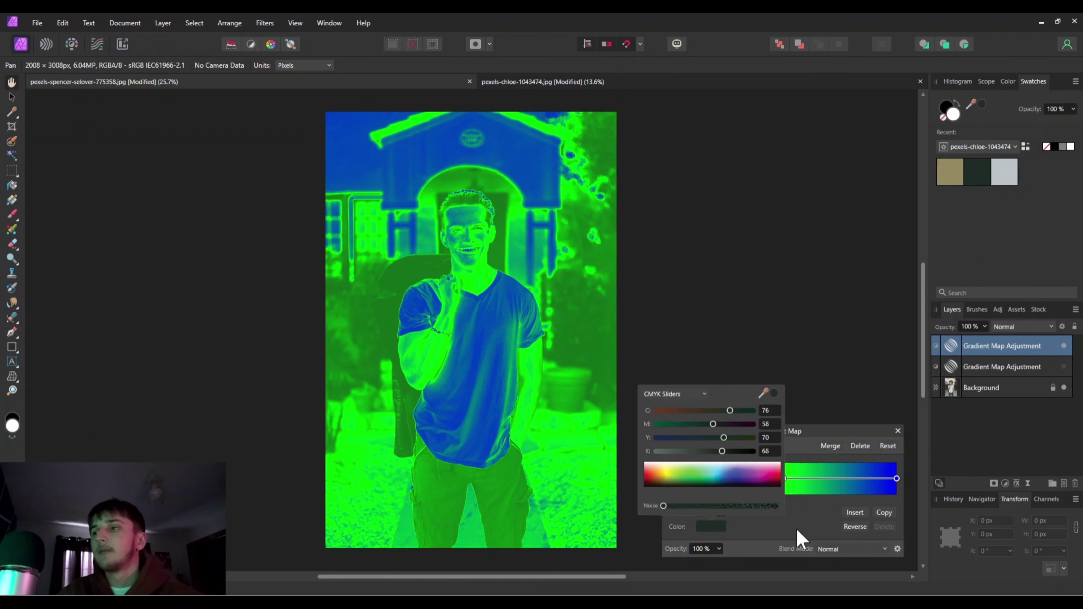
click(797, 538)
Step: Set the middle stop to the palette's beige and the end stop to its light grey
click(784, 480)
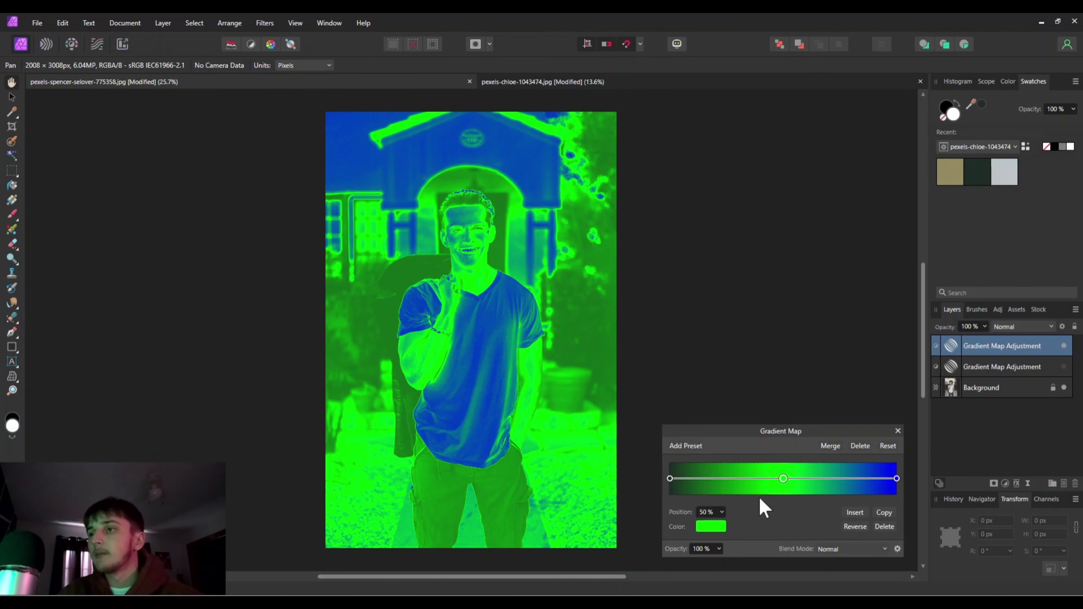
click(712, 527)
drag(844, 347, 951, 177)
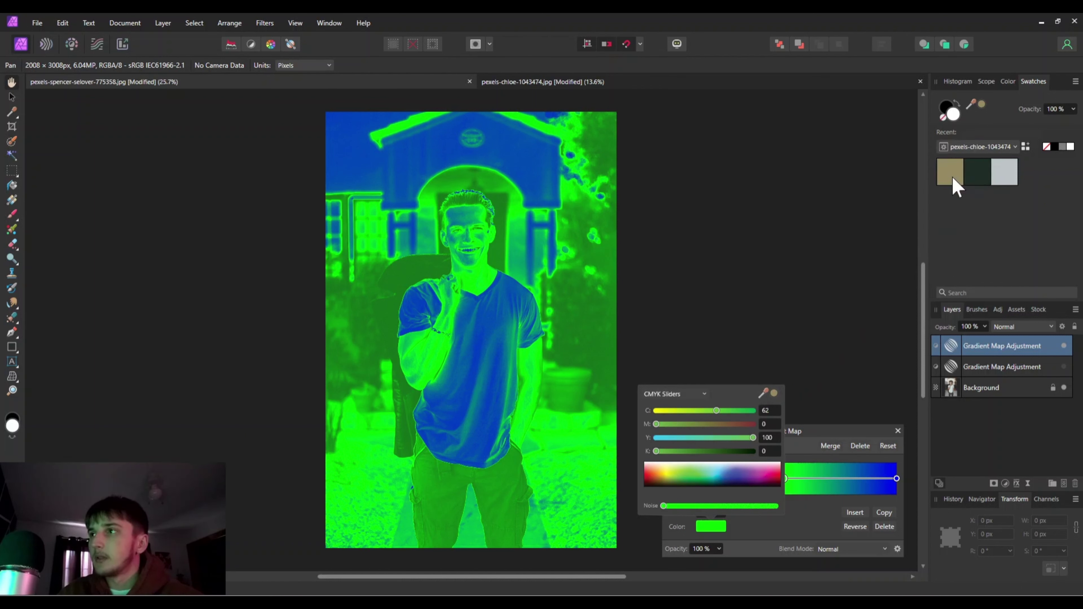
click(774, 393)
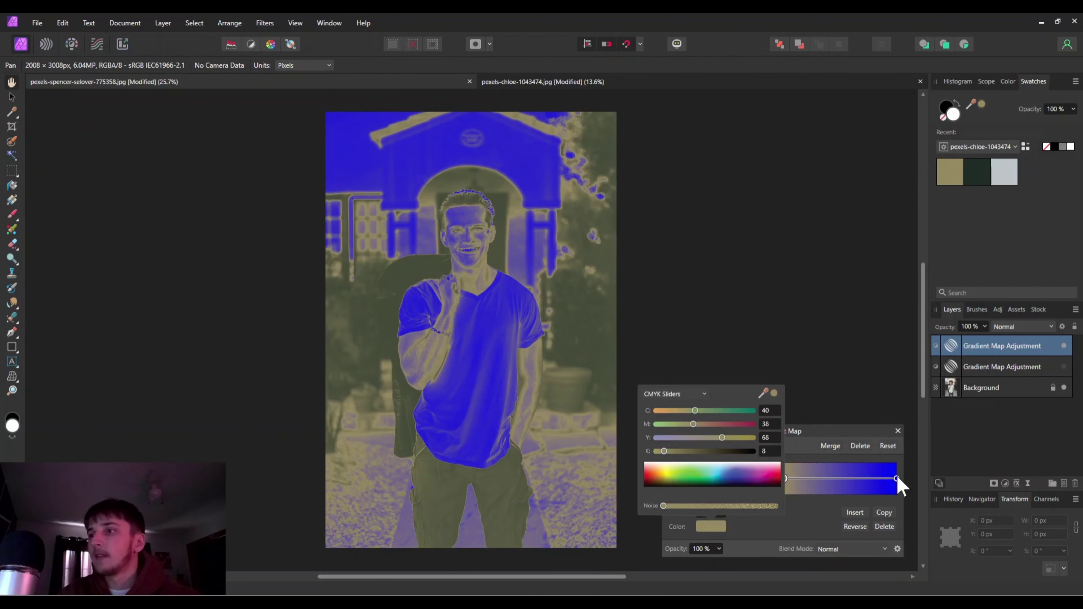
click(897, 479)
click(712, 527)
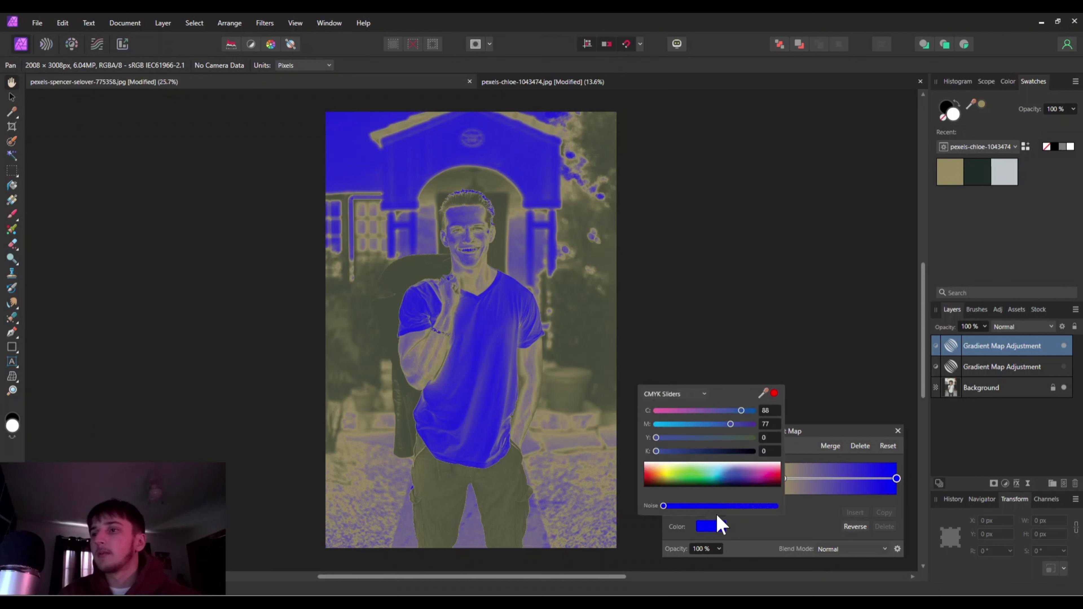
drag(857, 364, 1004, 176)
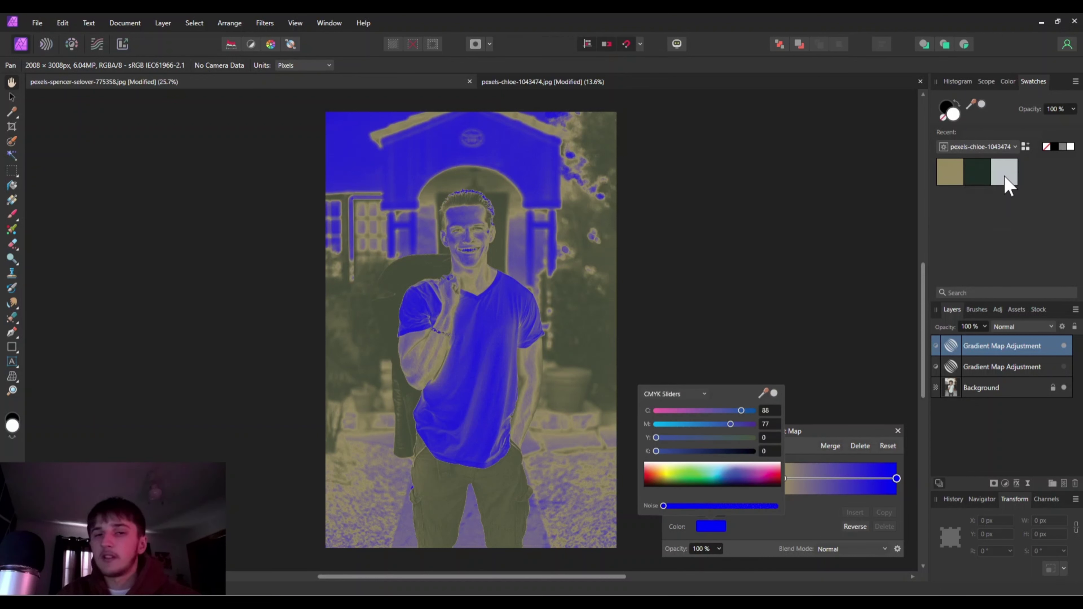
click(773, 394)
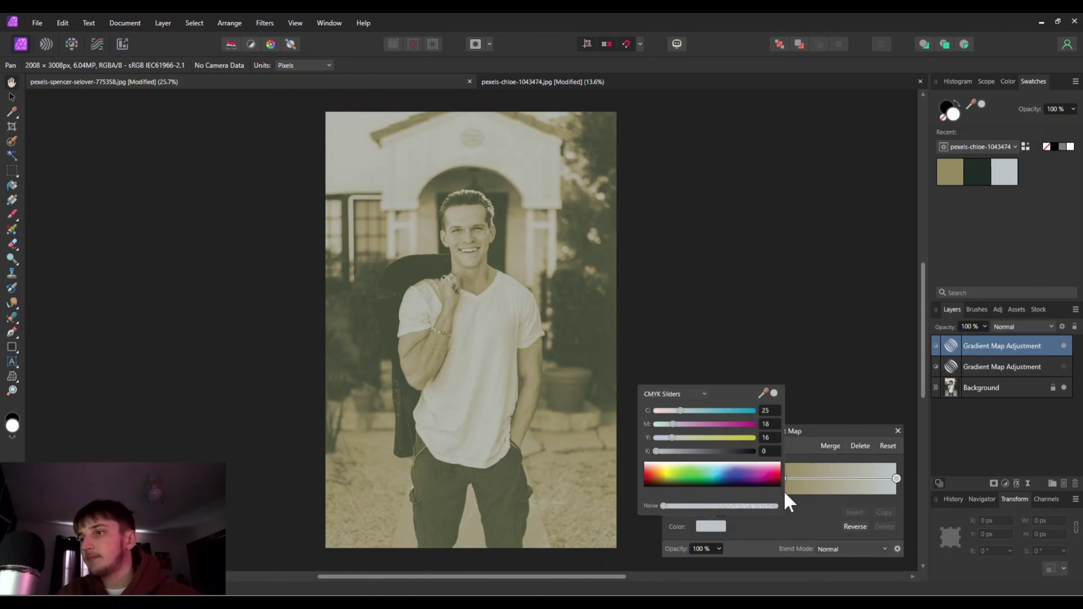
Step: Close the Gradient Map dialog, then set the layer to Overlay blend mode at 65% opacity
click(897, 431)
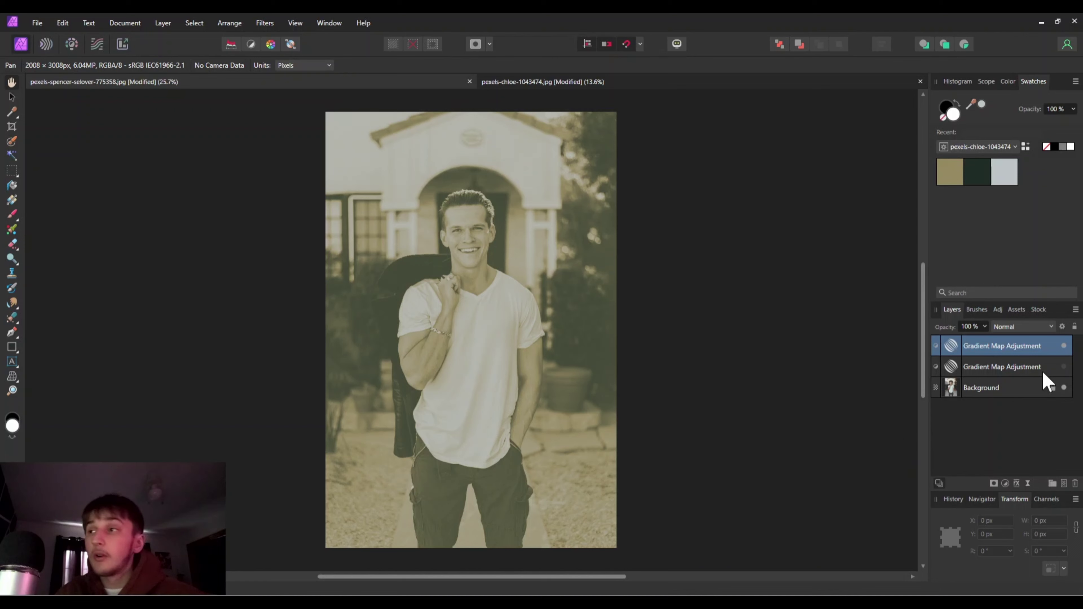
click(1049, 327)
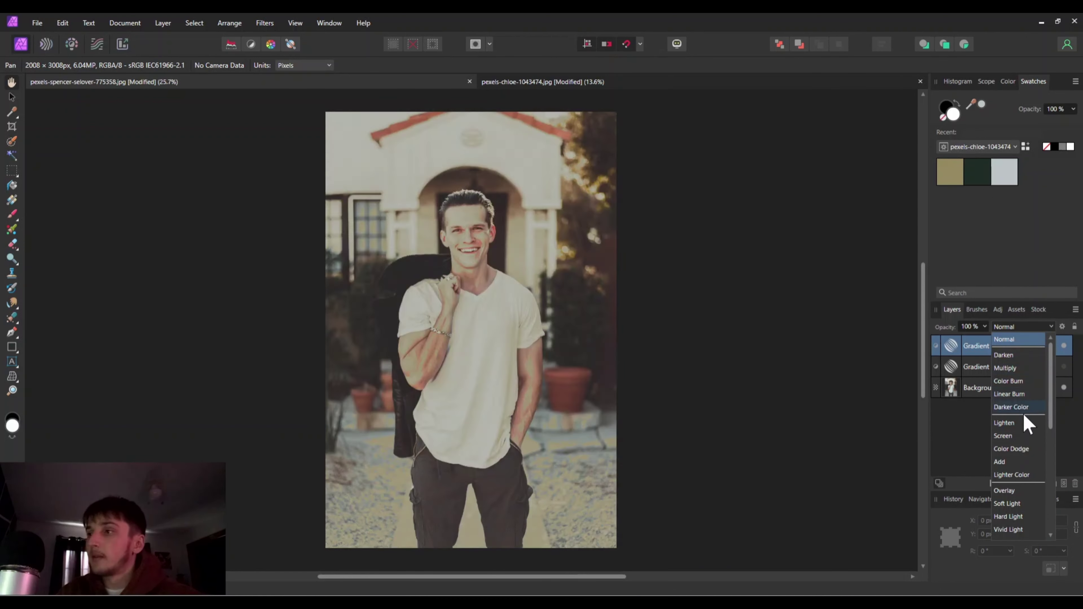
click(1014, 492)
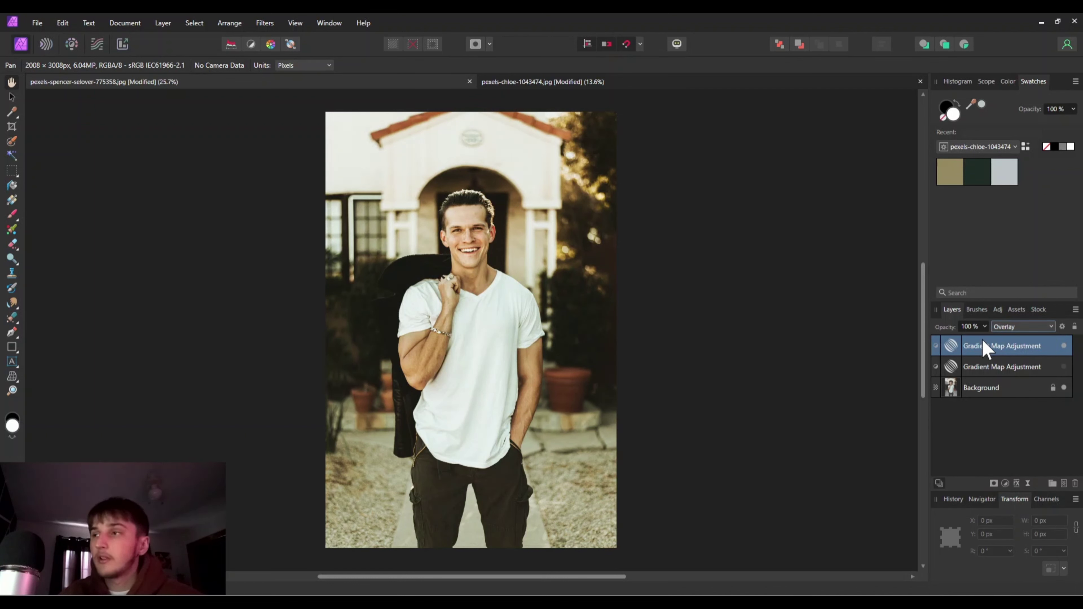
click(985, 326)
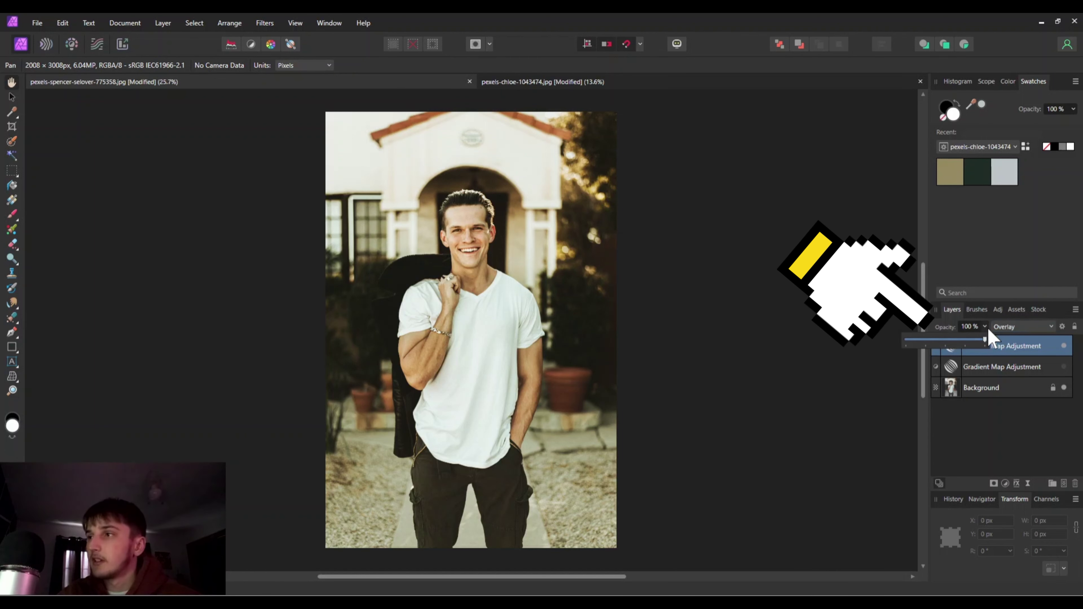
drag(984, 340, 963, 341)
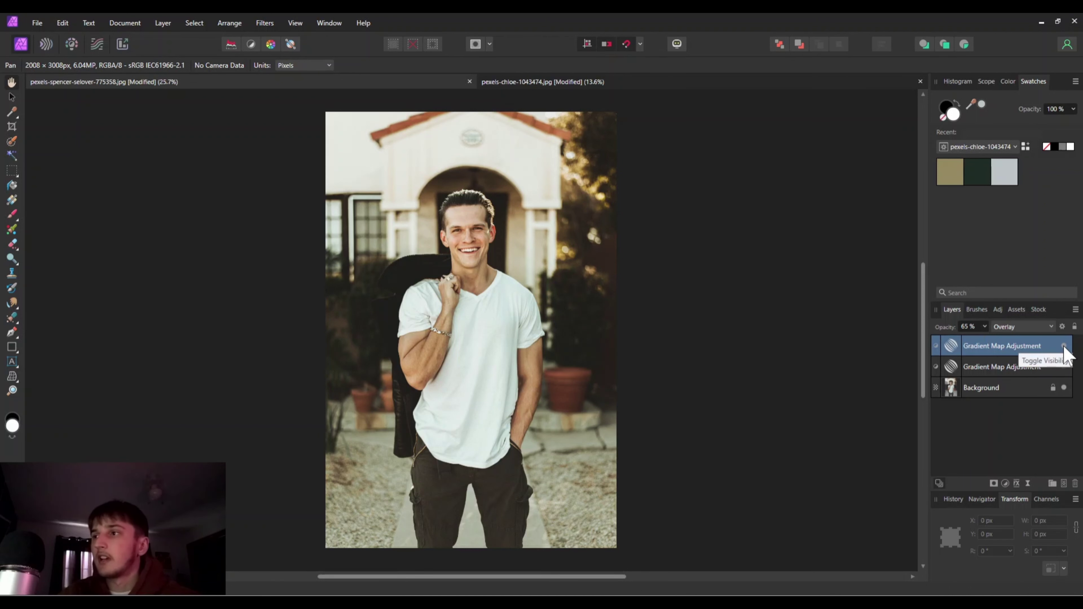
Step: Toggle the gradient map layer's visibility off and on to compare the effect
click(1064, 346)
click(1064, 346)
key(b)
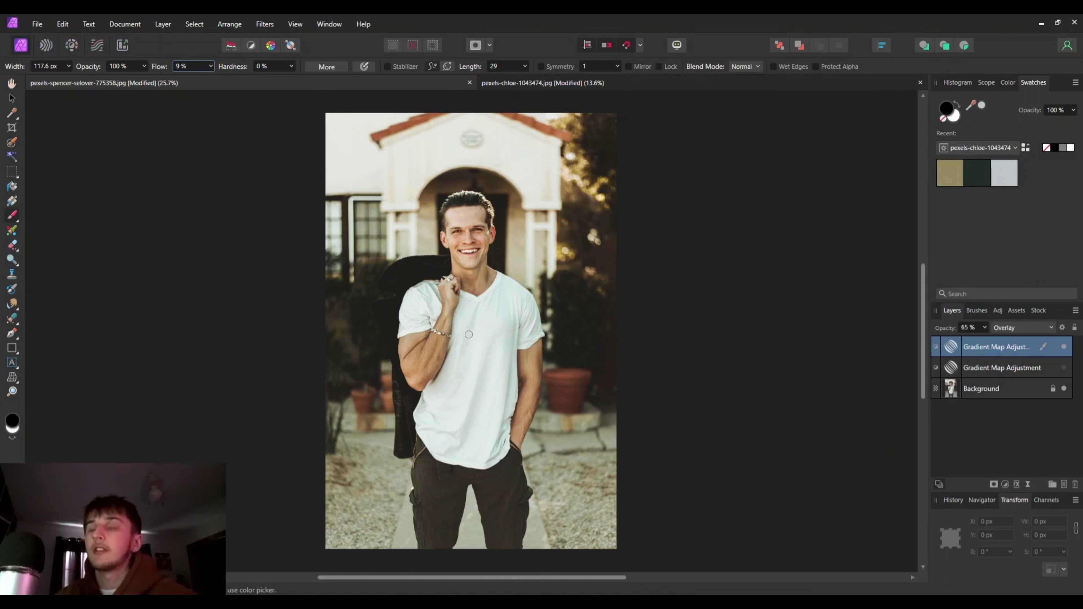
Step: Add a Curves adjustment, raising the black point and lowering the white point for a matte fade
click(1005, 484)
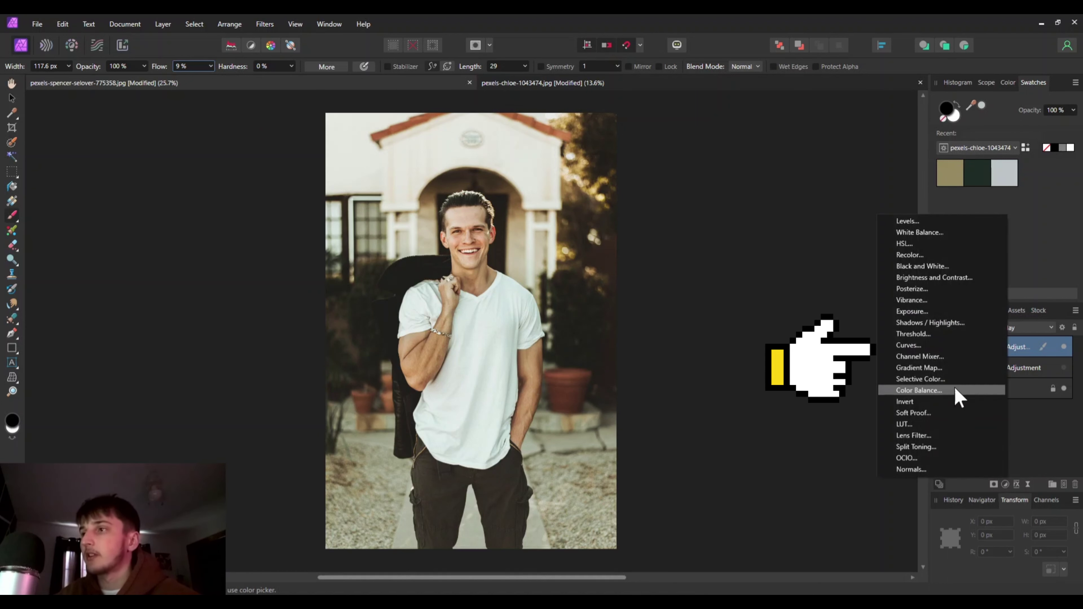
click(913, 348)
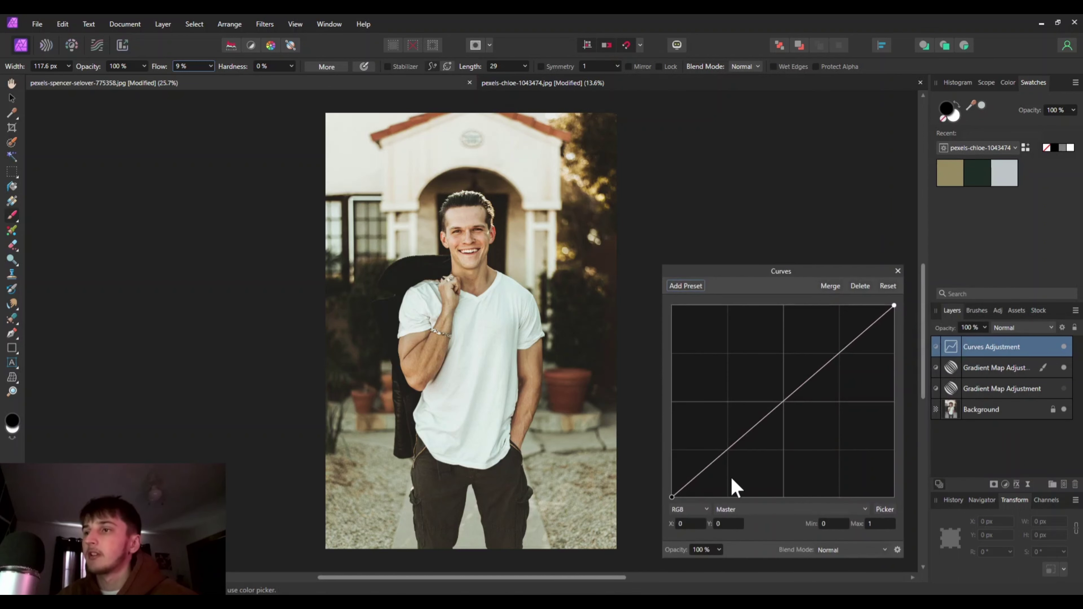
drag(671, 499, 636, 495)
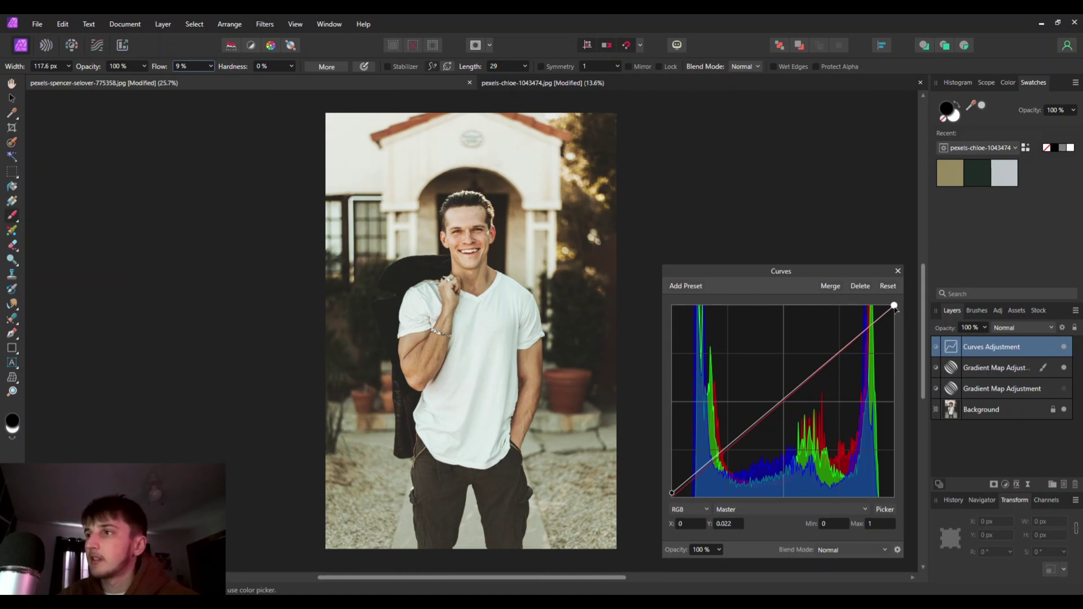
drag(895, 307, 918, 316)
key(Escape)
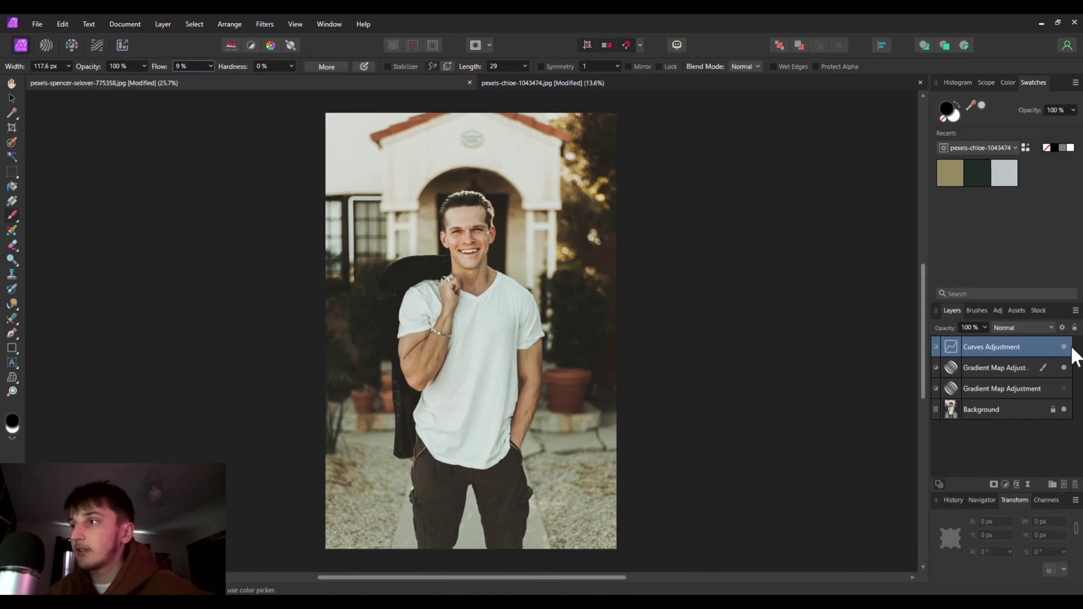
click(1064, 367)
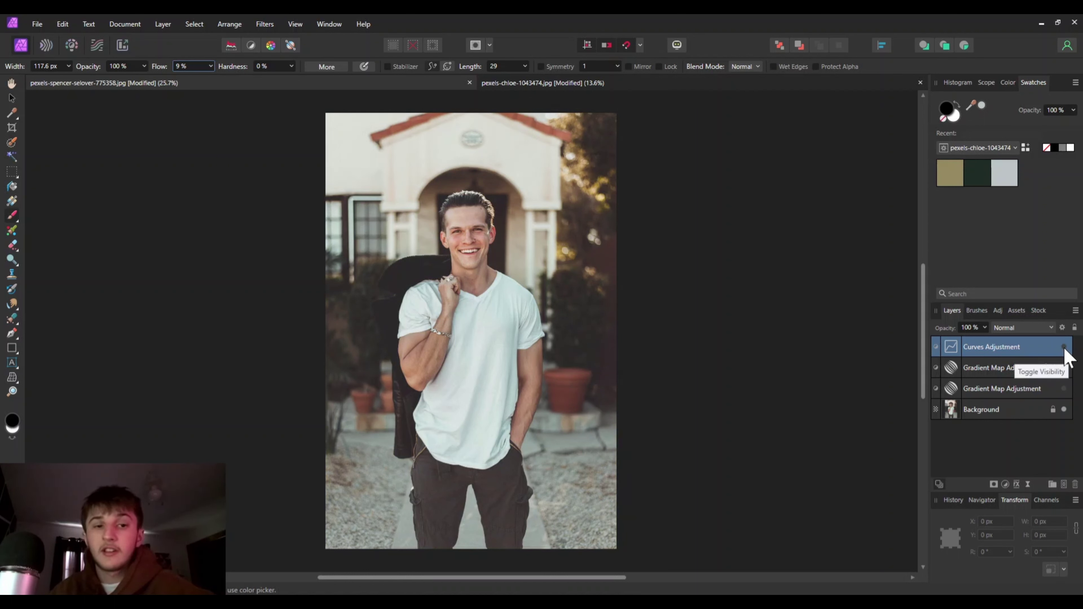
click(1064, 347)
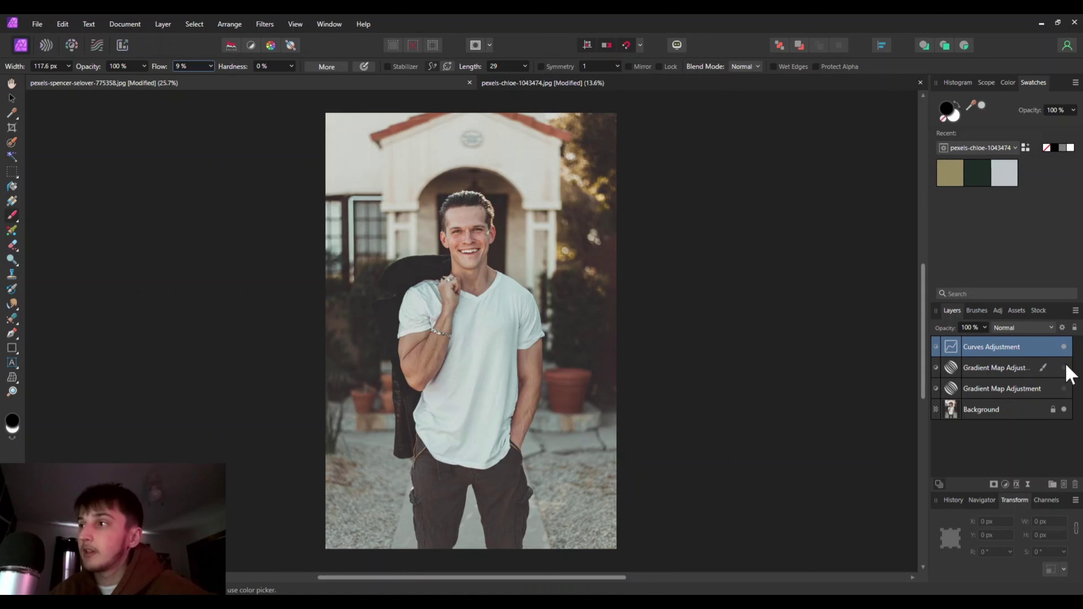
click(1064, 367)
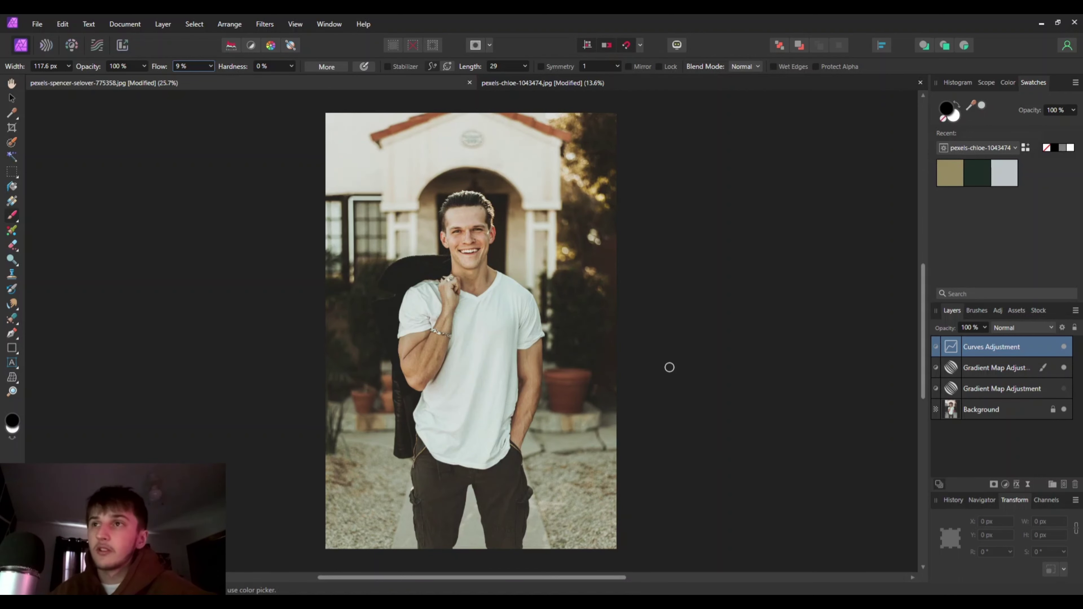